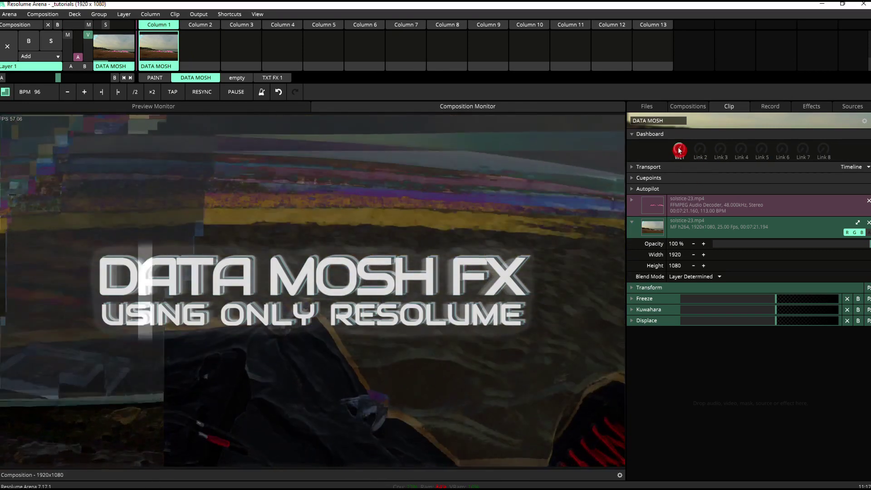
Step: Sweep the Dashboard Wet knob down to clear the glitch, then back up higher
{"action": "left_click_drag", "start_coordinate": [679, 150], "coordinate": [686, 248]}
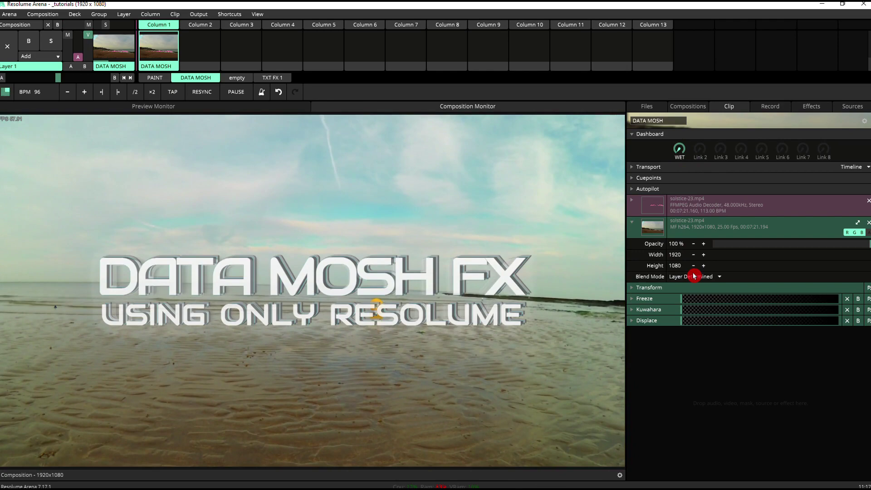
{"action": "left_click_drag", "start_coordinate": [695, 251], "coordinate": [680, 183]}
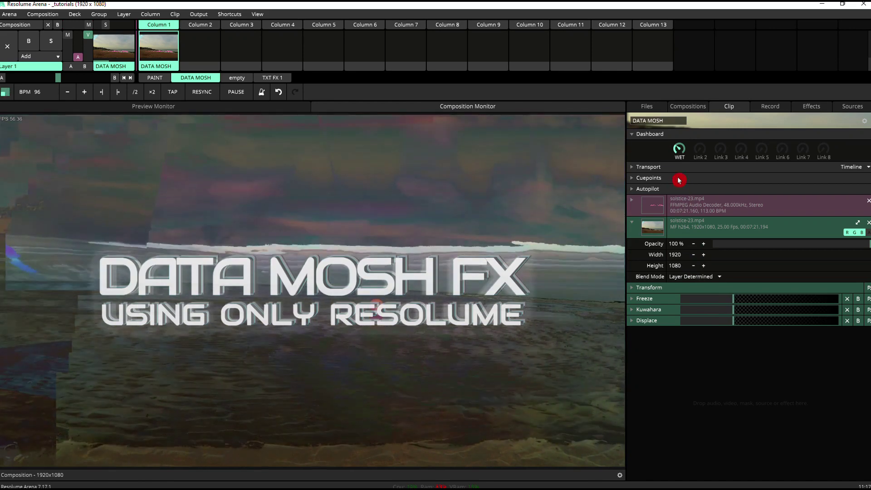
{"action": "left_click_drag", "start_coordinate": [679, 183], "coordinate": [682, 175]}
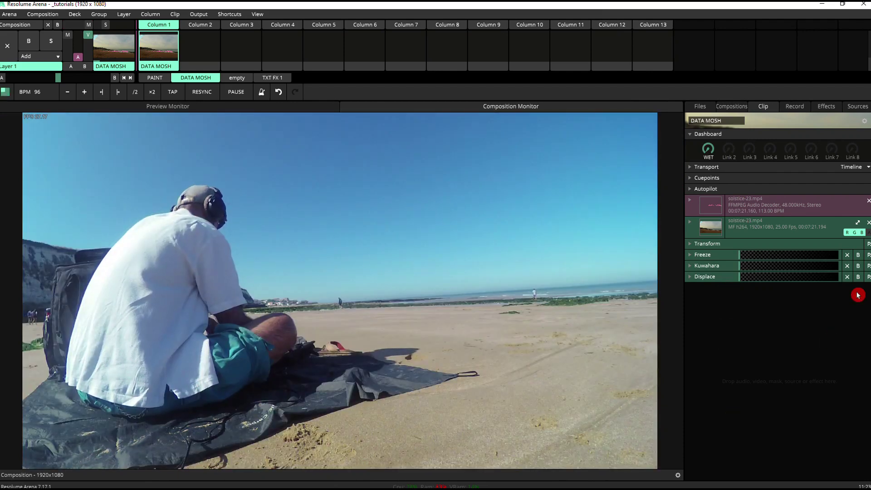
Step: Bypass Kuwahara and Displace, turn Wet to full, and keep Freeze active
{"action": "left_click", "coordinate": [858, 276]}
{"action": "left_click", "coordinate": [858, 266]}
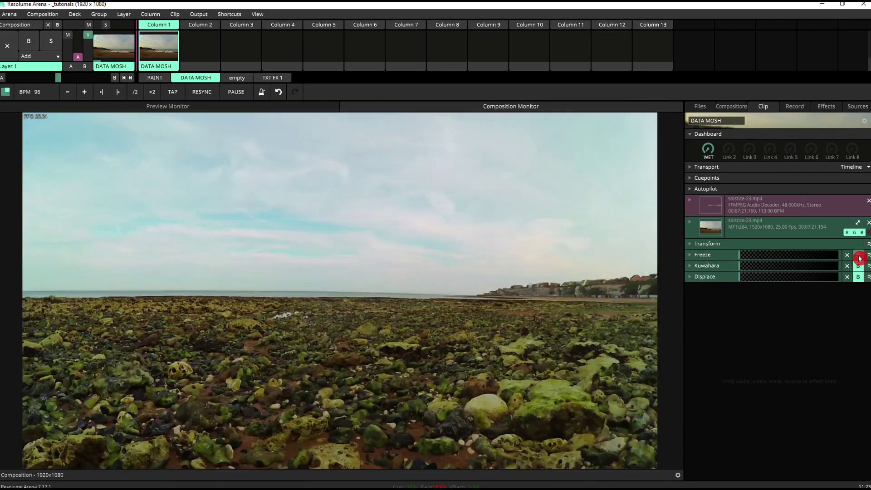
{"action": "left_click", "coordinate": [858, 277]}
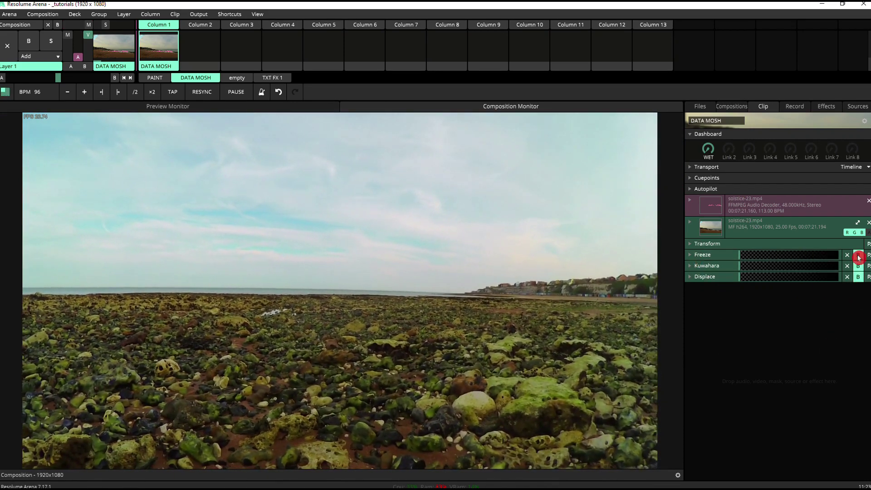
{"action": "left_click", "coordinate": [860, 257]}
{"action": "left_click_drag", "start_coordinate": [709, 148], "coordinate": [715, 46]}
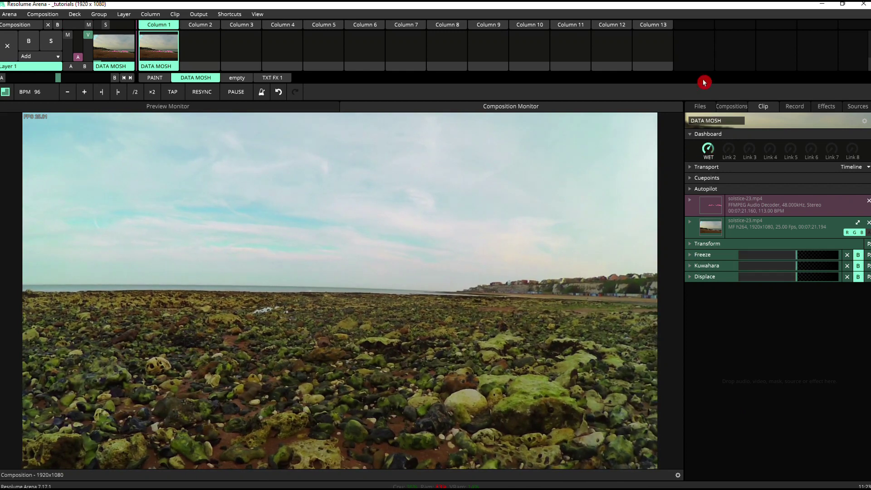
{"action": "left_click", "coordinate": [860, 257]}
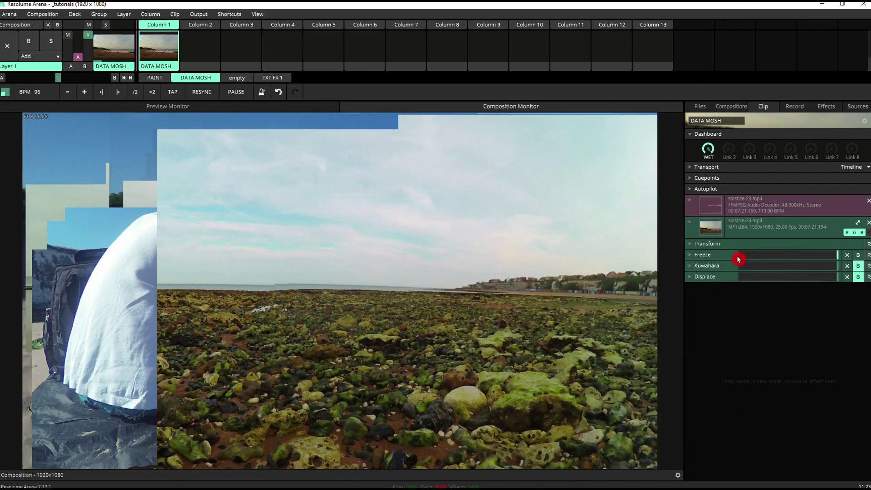
Step: Expand the Freeze effect row to show its X/Y speed, interval, distance and envelope
{"action": "left_click", "coordinate": [690, 257]}
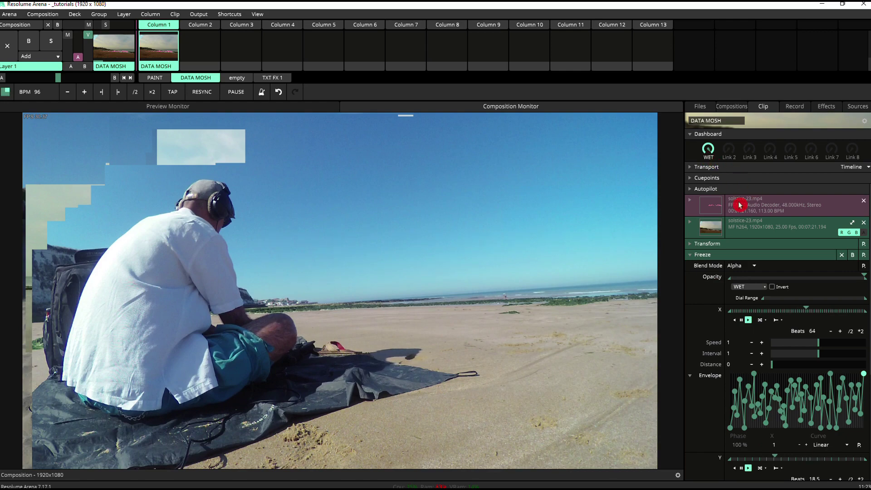
{"action": "scroll", "coordinate": [817, 320], "scroll_direction": "down", "scroll_amount": 2}
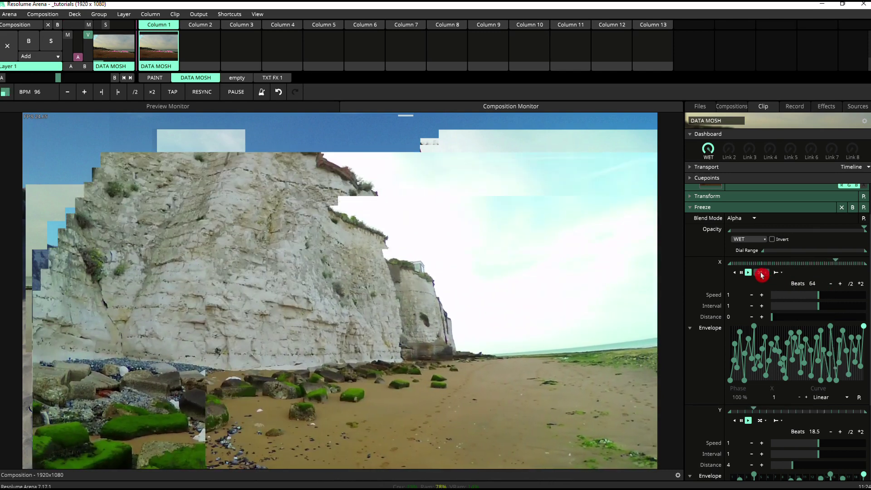
{"action": "scroll", "coordinate": [779, 320], "scroll_direction": "down", "scroll_amount": 2}
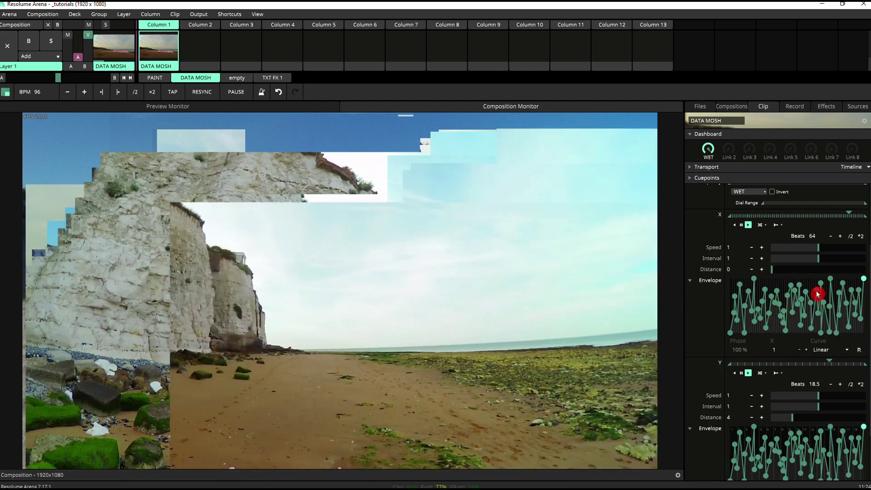
{"action": "scroll", "coordinate": [818, 295], "scroll_direction": "down", "scroll_amount": 2}
{"action": "scroll", "coordinate": [818, 294], "scroll_direction": "down", "scroll_amount": 1}
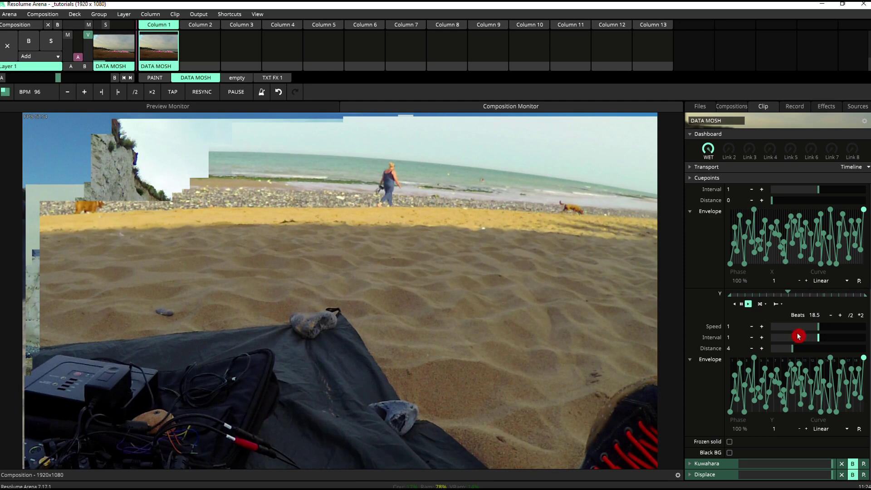
{"action": "scroll", "coordinate": [756, 288], "scroll_direction": "up", "scroll_amount": 2}
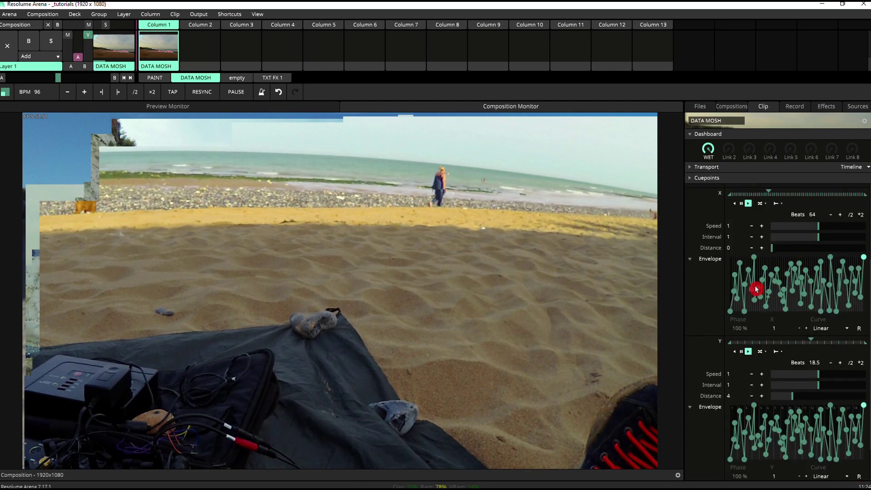
{"action": "scroll", "coordinate": [754, 287], "scroll_direction": "up", "scroll_amount": 3}
Step: Collapse Freeze, re-enable Kuwahara, and expand Kuwahara's settings showing Radius 10
{"action": "left_click", "coordinate": [691, 256]}
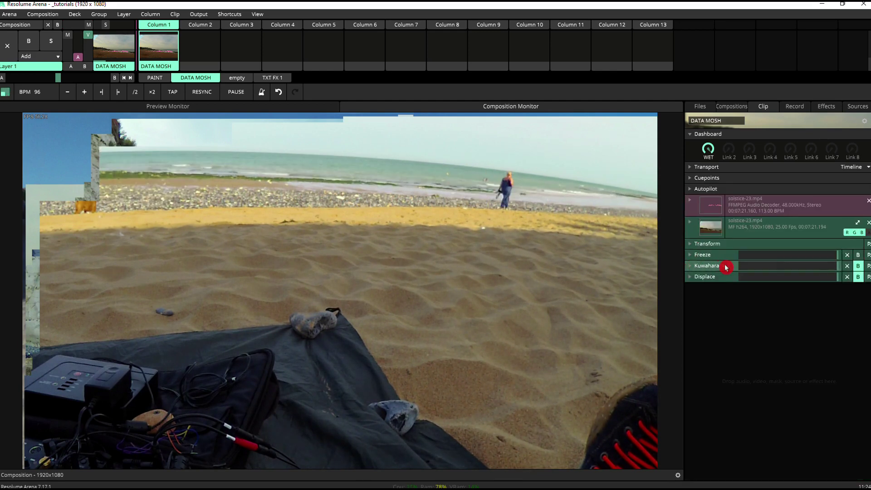
{"action": "left_click", "coordinate": [859, 270]}
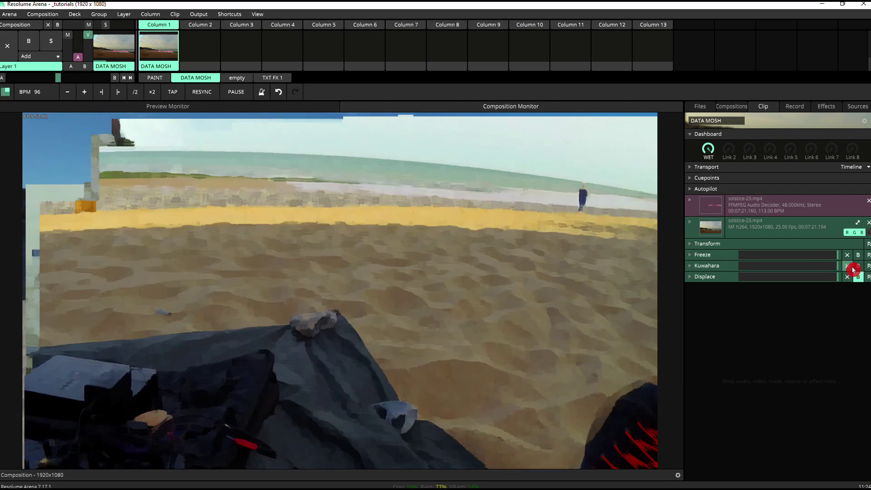
{"action": "left_click", "coordinate": [691, 266]}
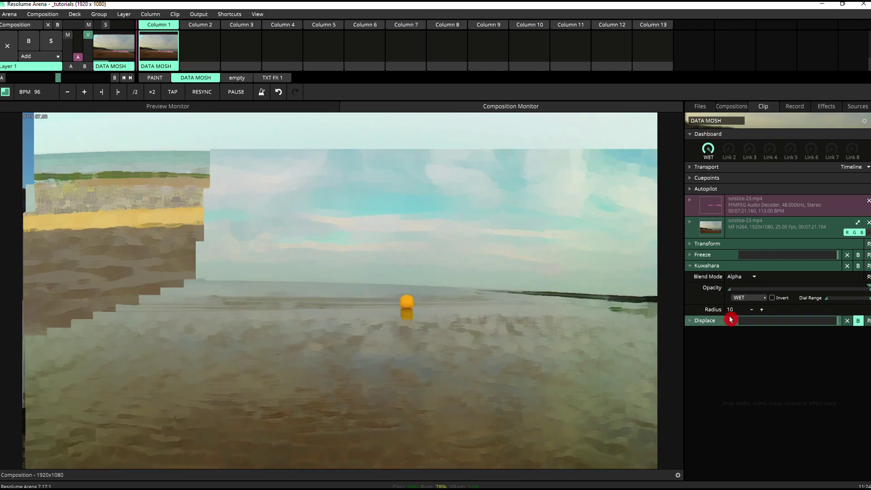
Step: Collapse Kuwahara's settings and sweep Wet down, back up, then down again
{"action": "left_click", "coordinate": [691, 266]}
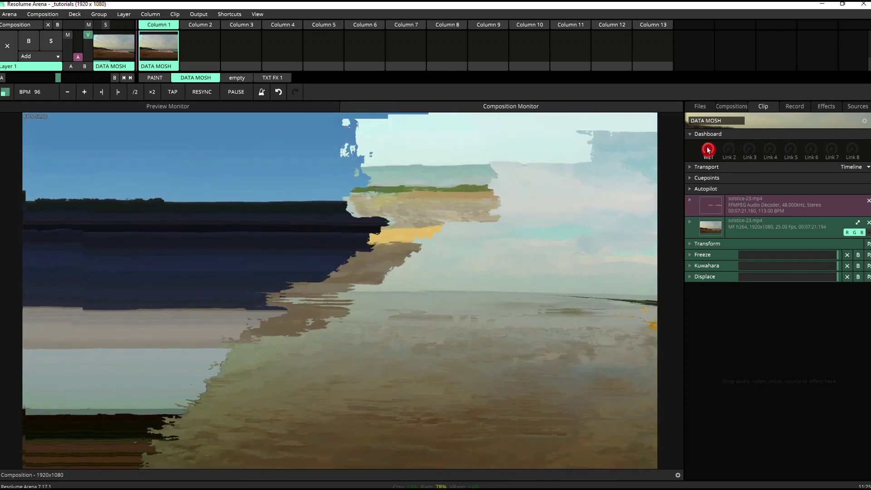
{"action": "left_click_drag", "start_coordinate": [707, 150], "coordinate": [710, 195]}
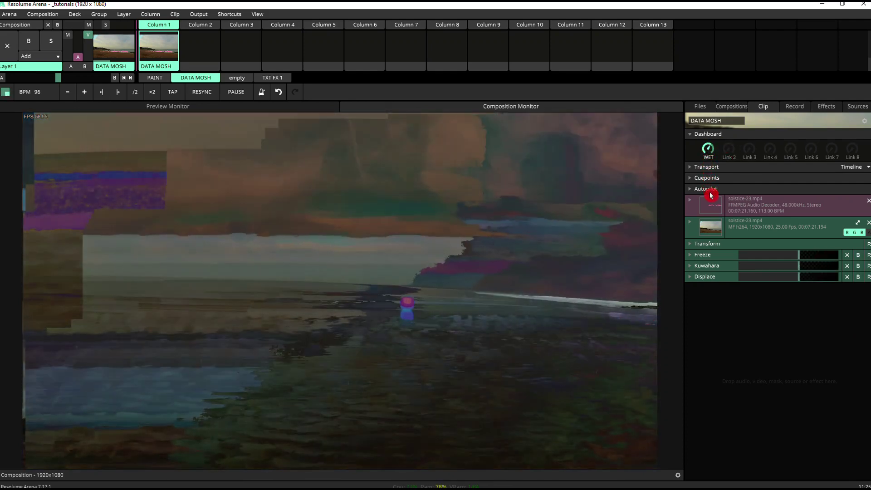
{"action": "left_click_drag", "start_coordinate": [710, 195], "coordinate": [721, 250]}
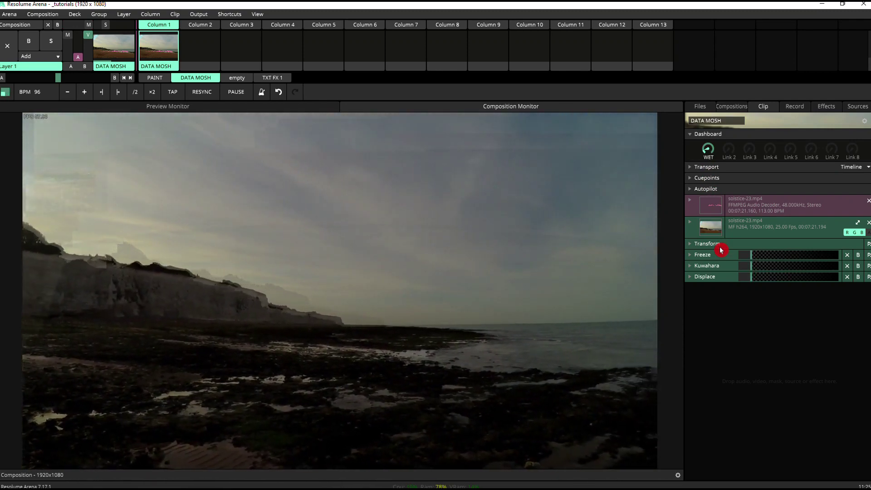
{"action": "left_click_drag", "start_coordinate": [720, 250], "coordinate": [719, 216]}
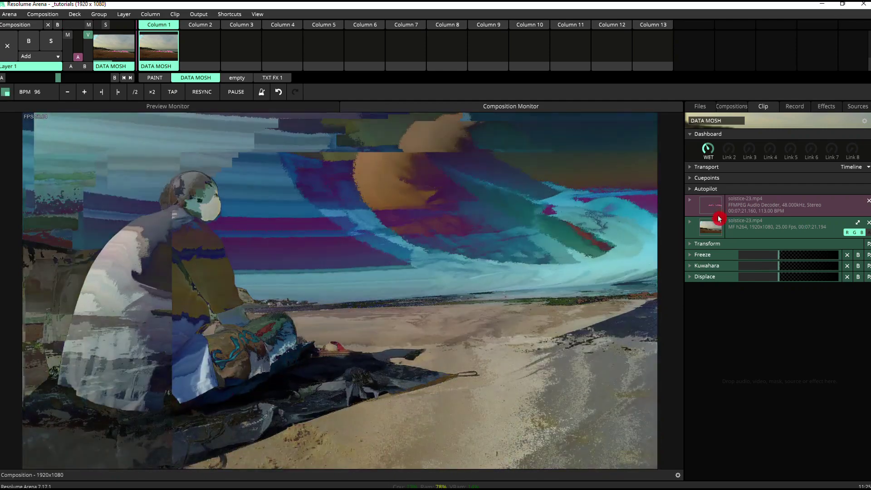
{"action": "left_click_drag", "start_coordinate": [718, 215], "coordinate": [721, 244]}
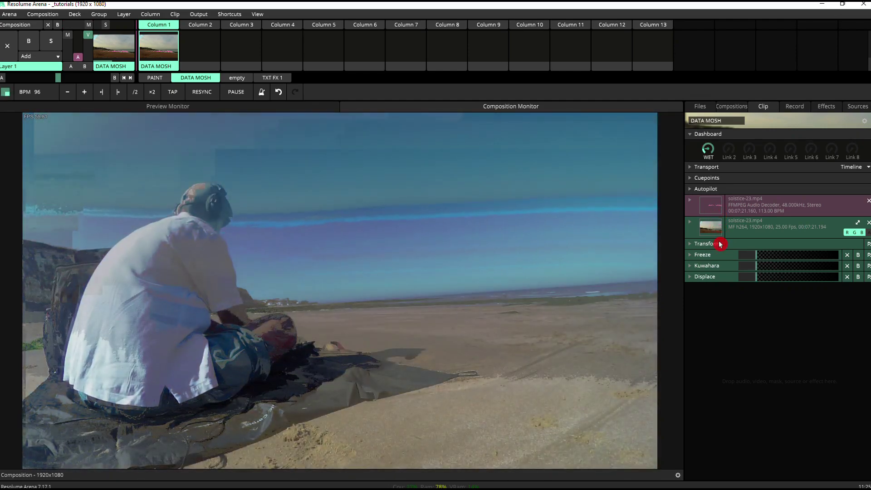
Step: Expand Displace to show Difference blending, X factor 32 beats and Y 512
{"action": "left_click", "coordinate": [690, 278]}
{"action": "scroll", "coordinate": [749, 356], "scroll_direction": "down", "scroll_amount": 2}
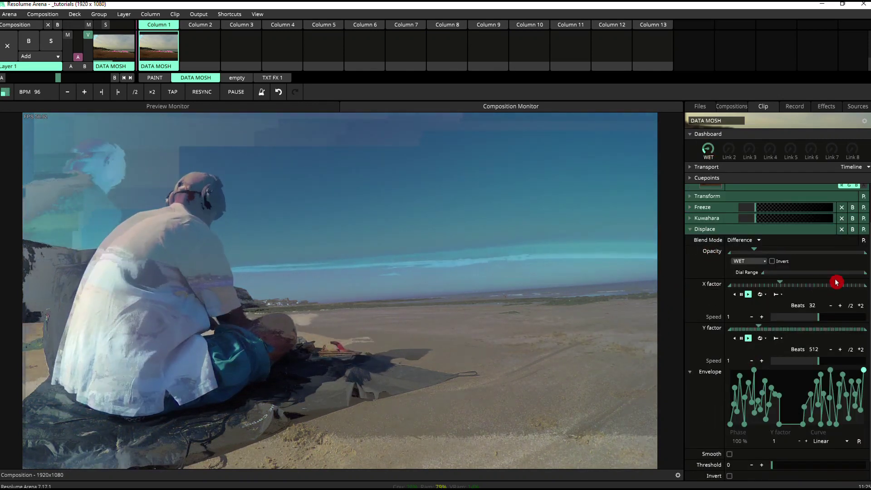
{"action": "scroll", "coordinate": [825, 274], "scroll_direction": "down", "scroll_amount": 1}
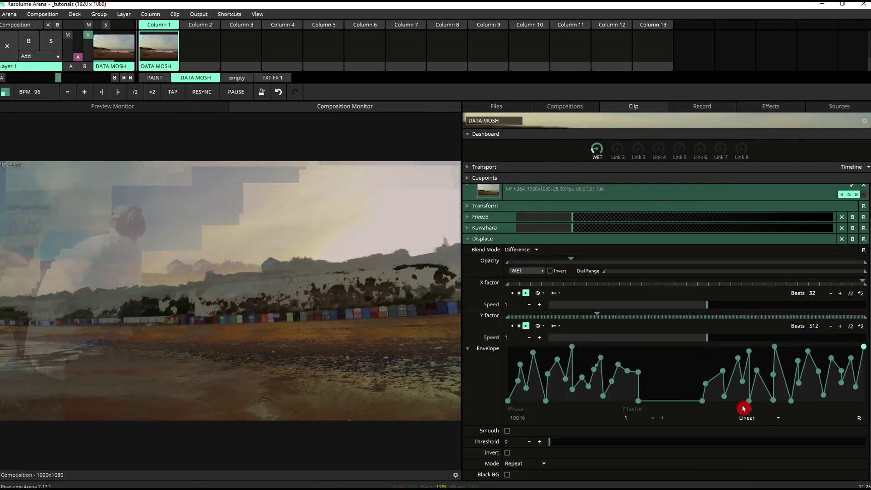
Step: Bring up the envelope shape presets list, then dismiss it without choosing a shape
{"action": "left_click", "coordinate": [860, 420]}
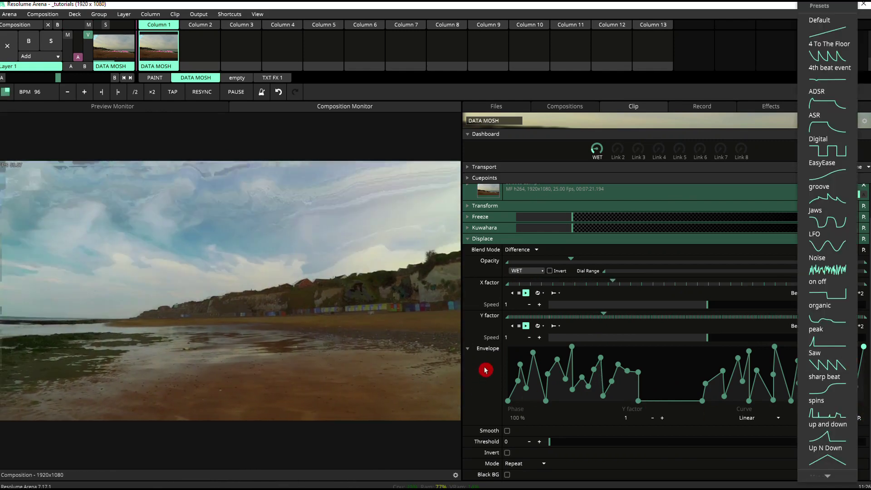
{"action": "left_click", "coordinate": [484, 423]}
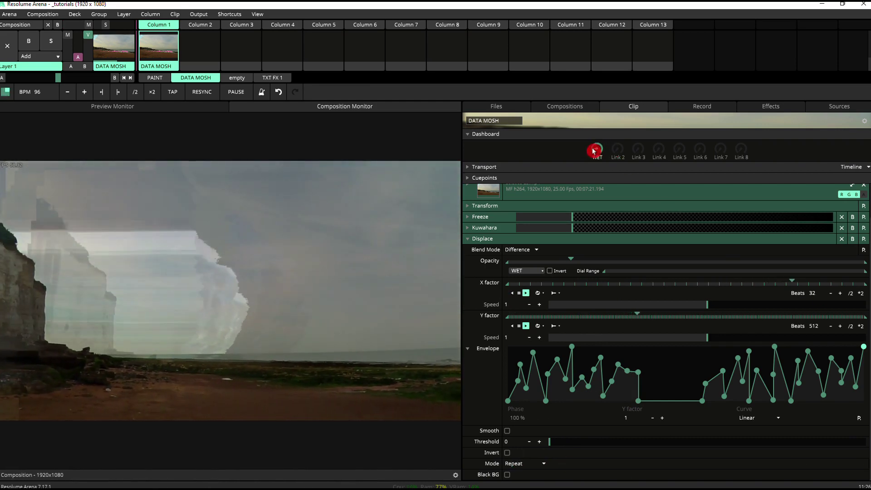
Step: Raise Wet to intensify the combined glitch, then pull it back down slightly
{"action": "left_click_drag", "start_coordinate": [595, 150], "coordinate": [608, 86]}
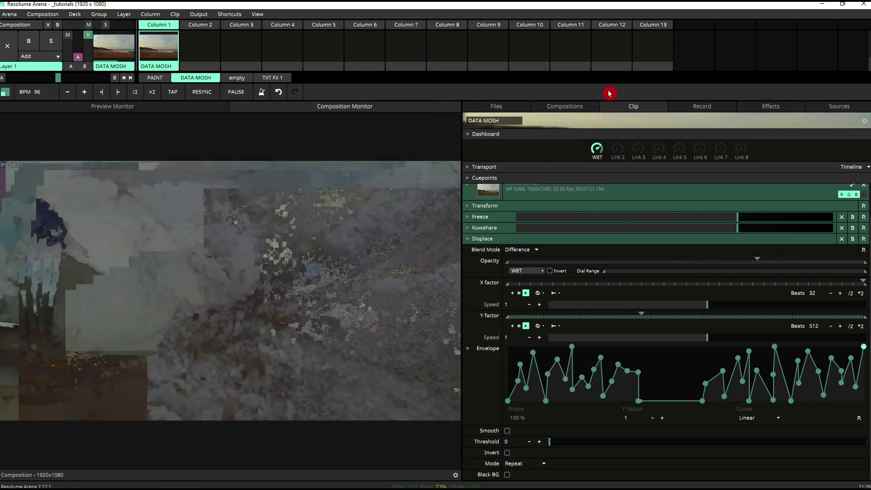
{"action": "mouse_move", "coordinate": [609, 86]}
{"action": "left_mouse_down"}
{"action": "mouse_move", "coordinate": [605, 179]}
{"action": "mouse_move", "coordinate": [602, 110]}
{"action": "mouse_move", "coordinate": [680, 155]}
{"action": "left_mouse_up"}
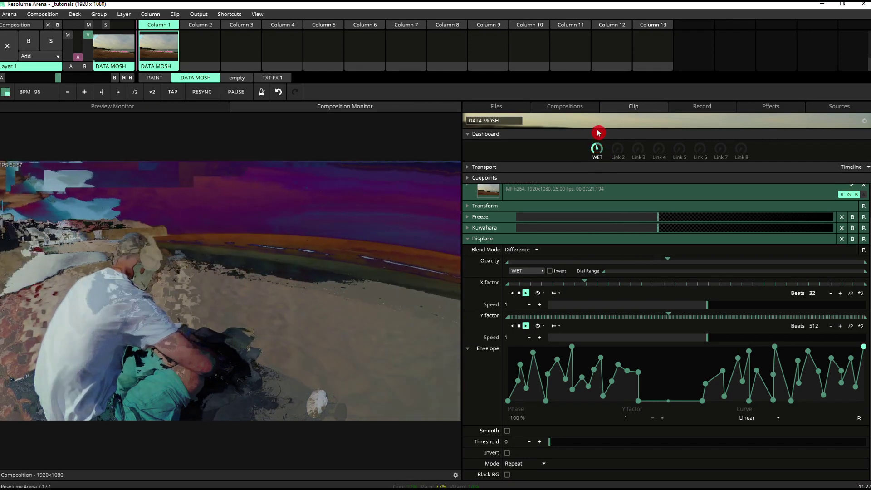
{"action": "mouse_move", "coordinate": [598, 132]}
{"action": "left_mouse_down"}
{"action": "mouse_move", "coordinate": [601, 151]}
{"action": "mouse_move", "coordinate": [605, 134]}
{"action": "left_mouse_up"}
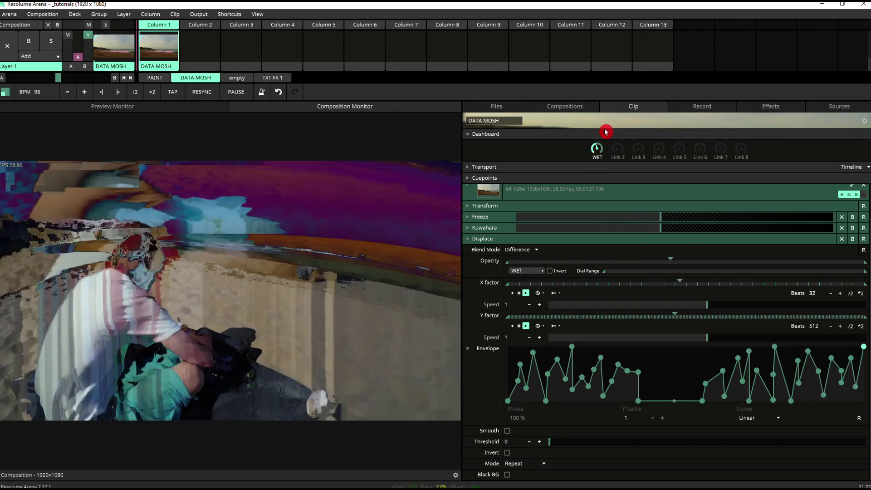